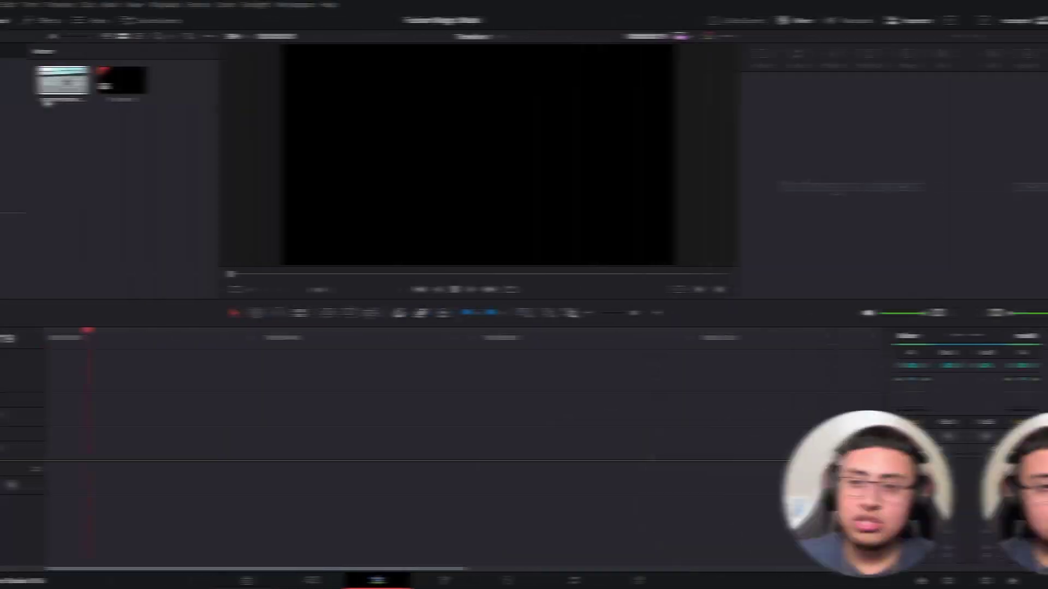
Drag the runner clip from the Media Pool onto Video 1 of Timeline 1.
drag(144, 81, 133, 441)
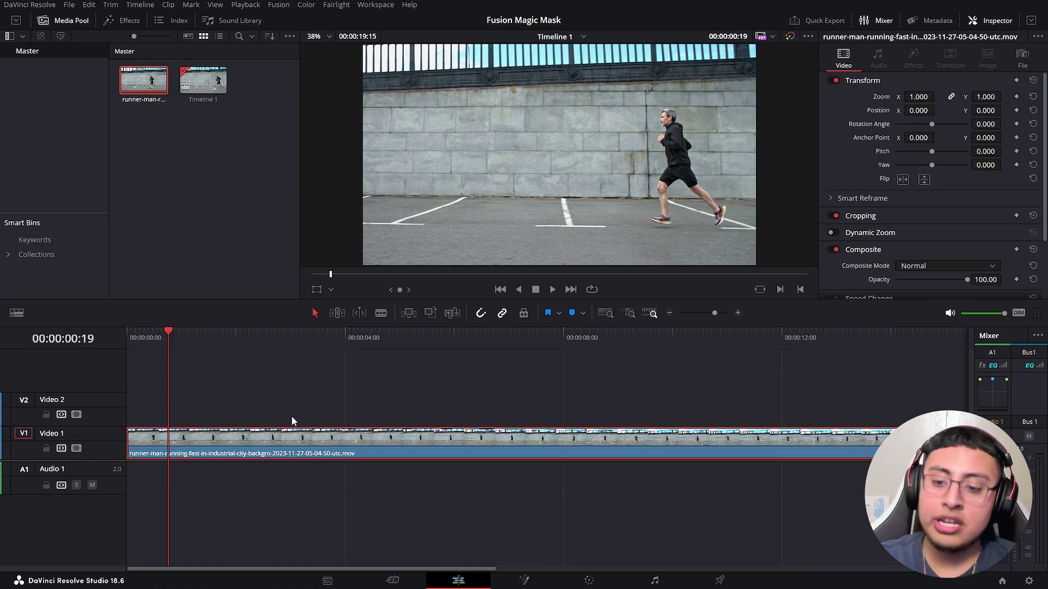
Change the runner clip's duration to 3 seconds (00:00:03:00).
right_click(298, 436)
click(352, 269)
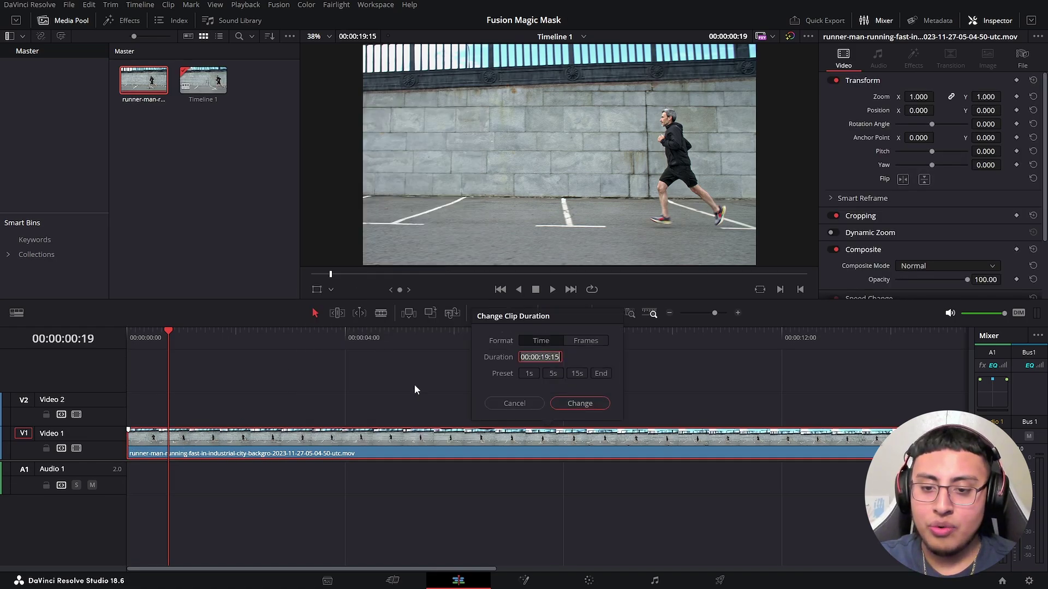
text(700)
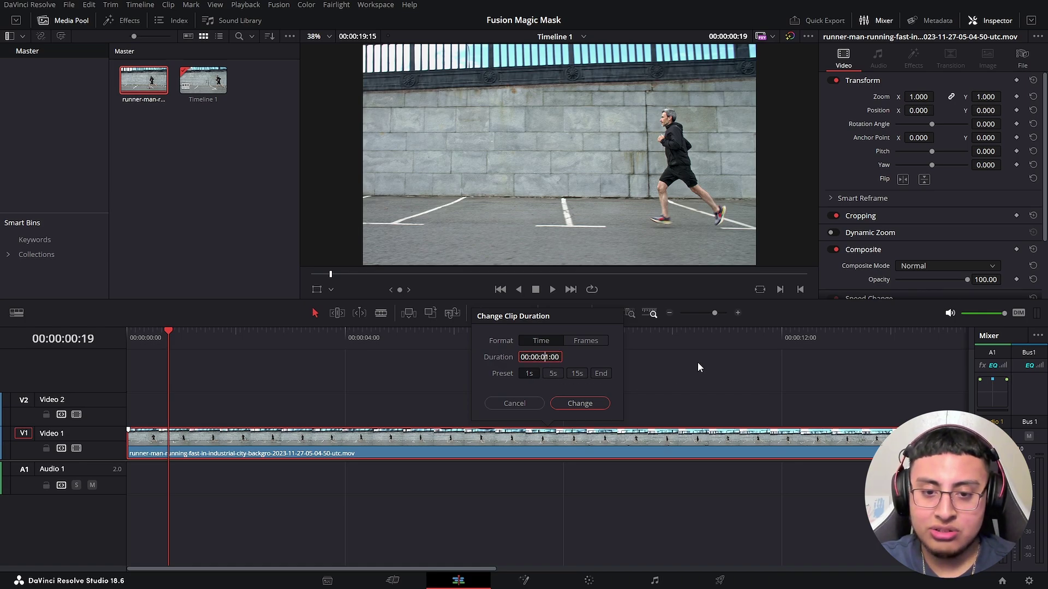
text(300)
key(Return)
Move the playhead to frame 13 of the clip and bring it into Fusion.
key(Home)
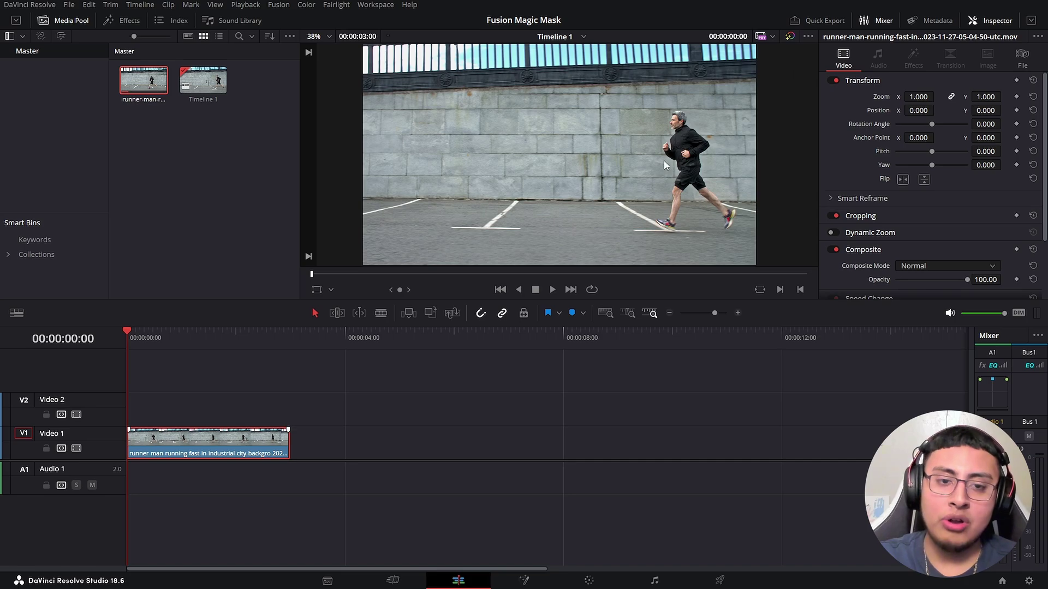
drag(169, 332, 155, 337)
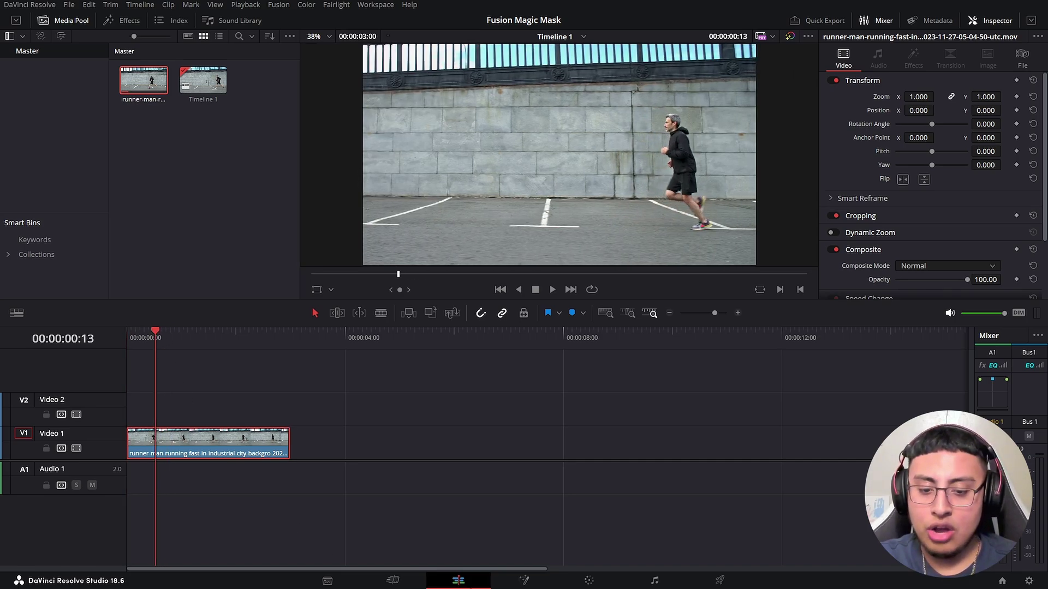
click(521, 581)
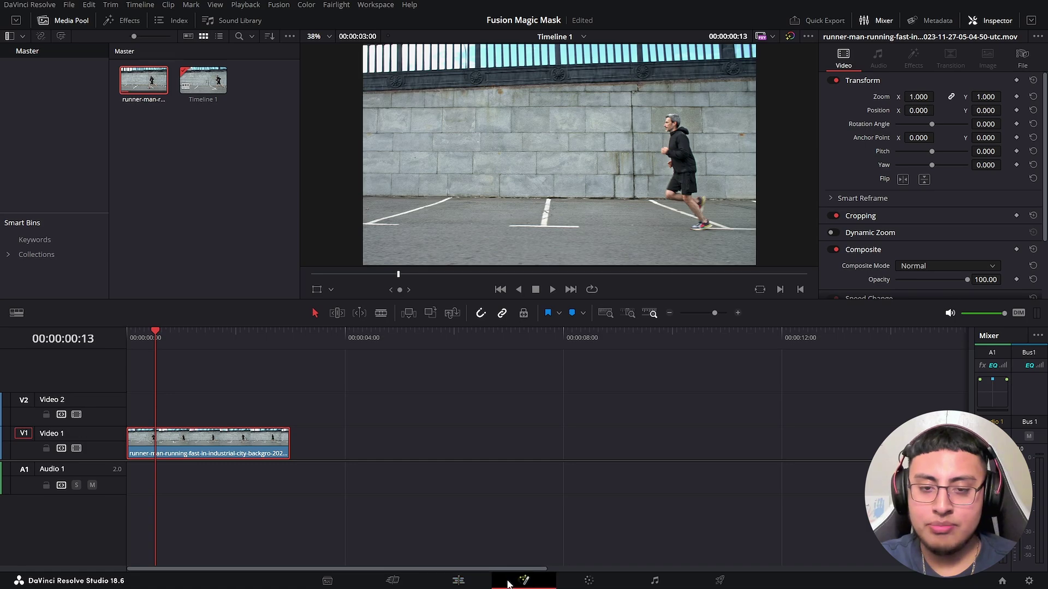
Show a second viewer and insert a Magic Mask node between MediaIn1 and MediaOut1.
drag(264, 77, 309, 125)
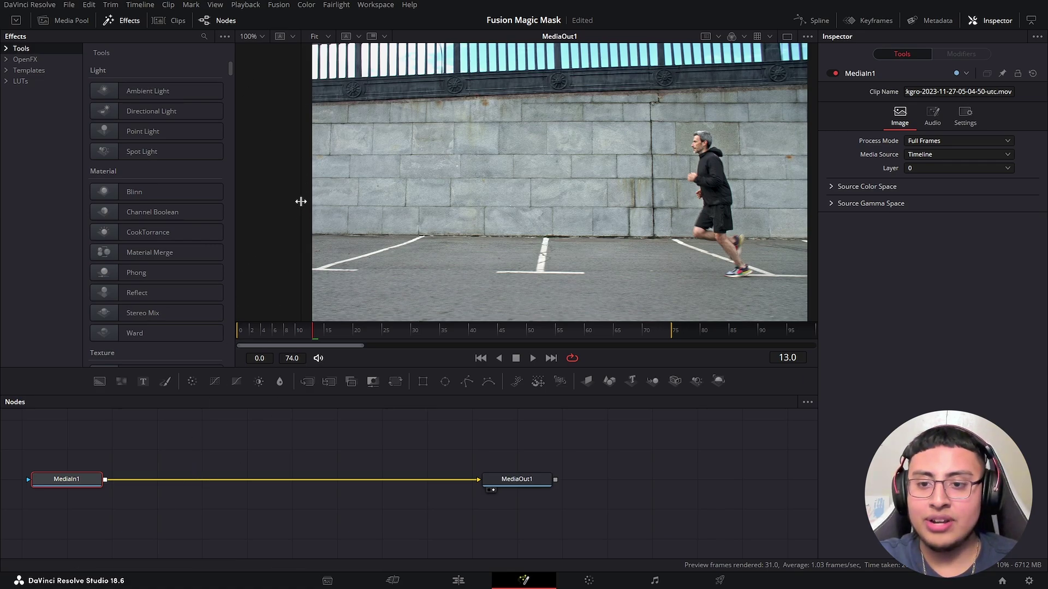
drag(71, 483, 71, 484)
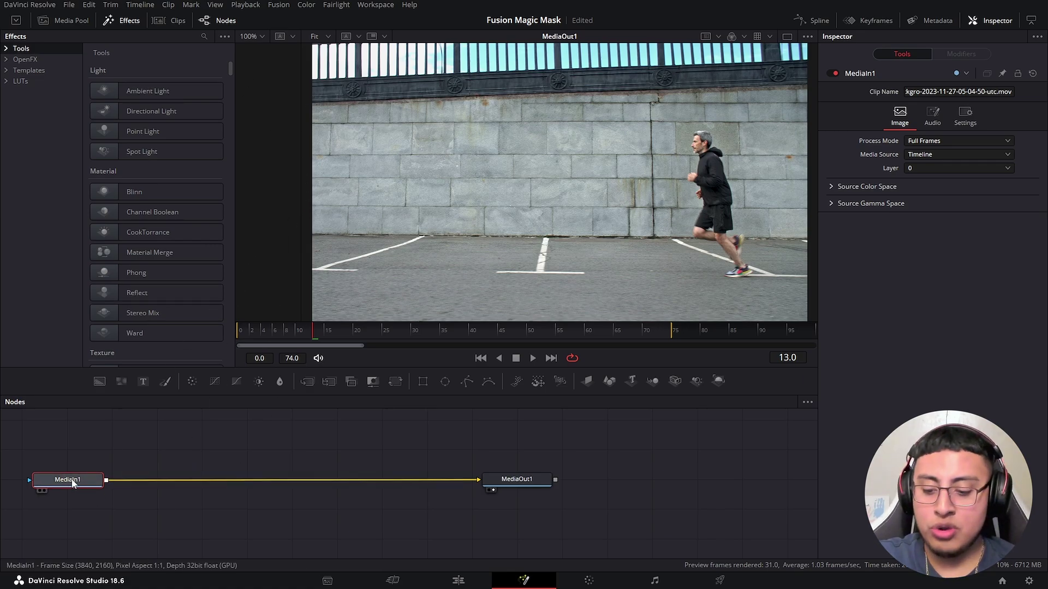
mouse_move(72, 483)
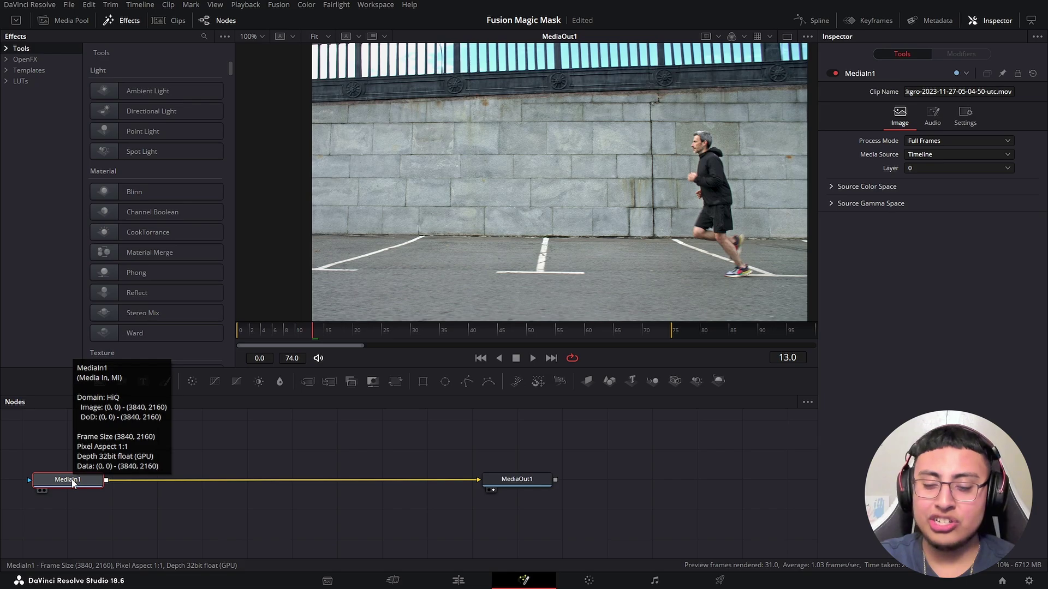
key(shift+space)
text(Magic Mask)
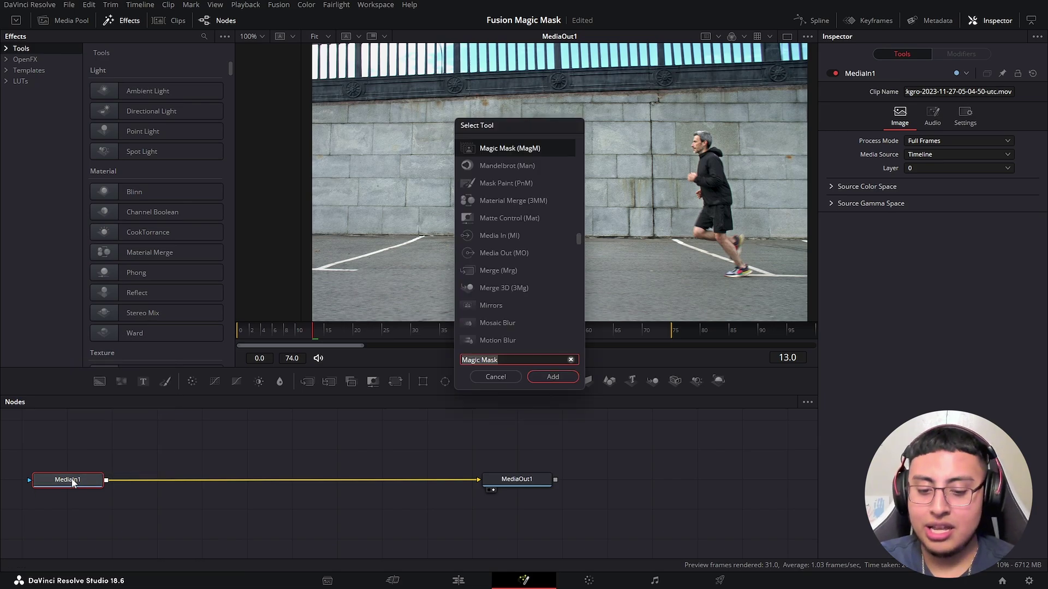
text(magic mask)
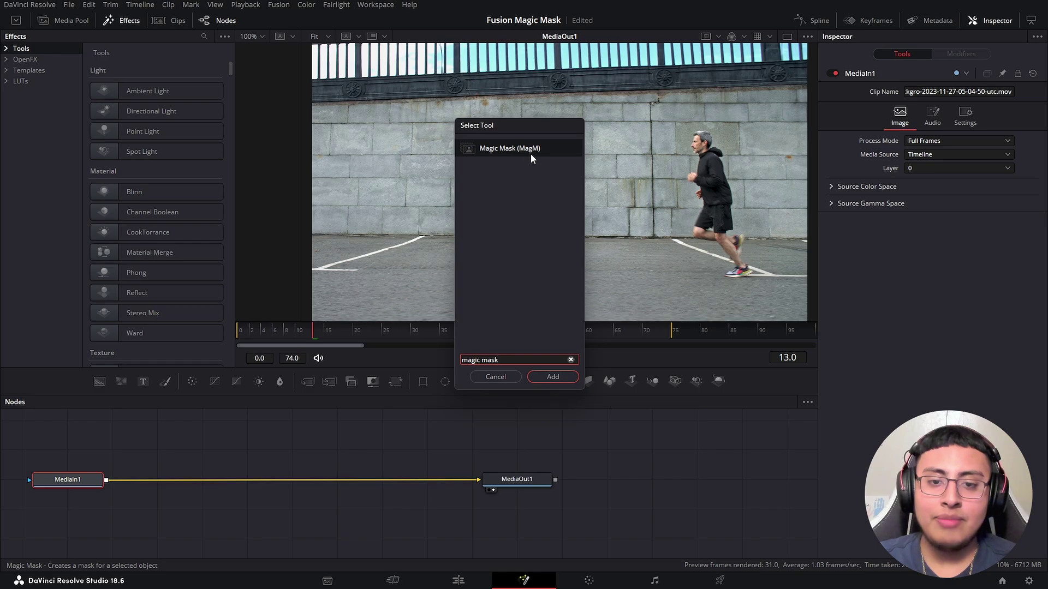
click(552, 376)
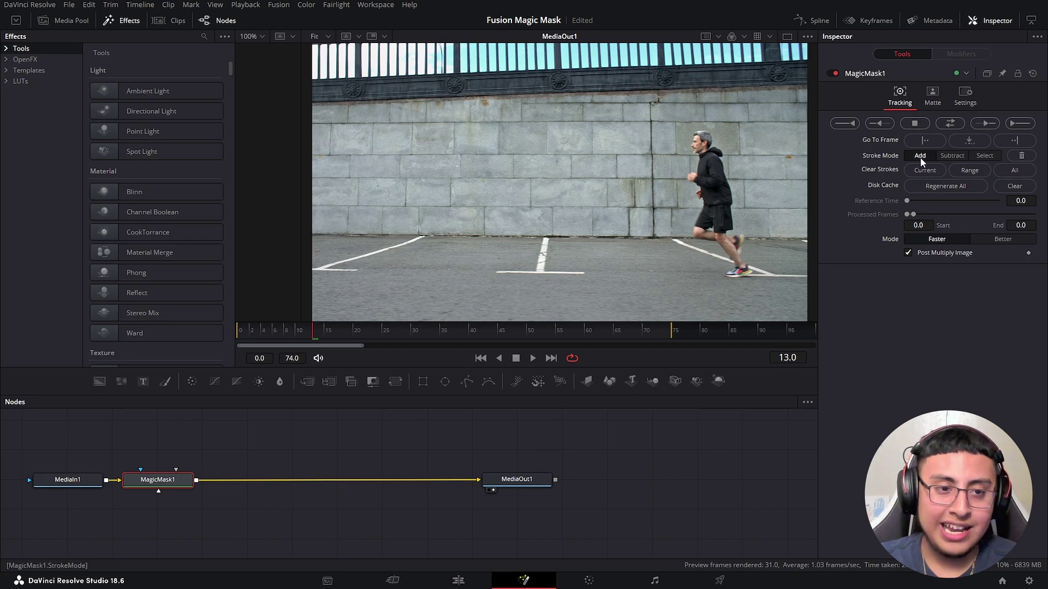
Add Magic Mask strokes over the runner's body and thigh, then subtract the stray patch by his hand.
mouse_move(706, 132)
mouse_down()
mouse_move(726, 228)
mouse_move(748, 270)
mouse_move(734, 270)
mouse_up()
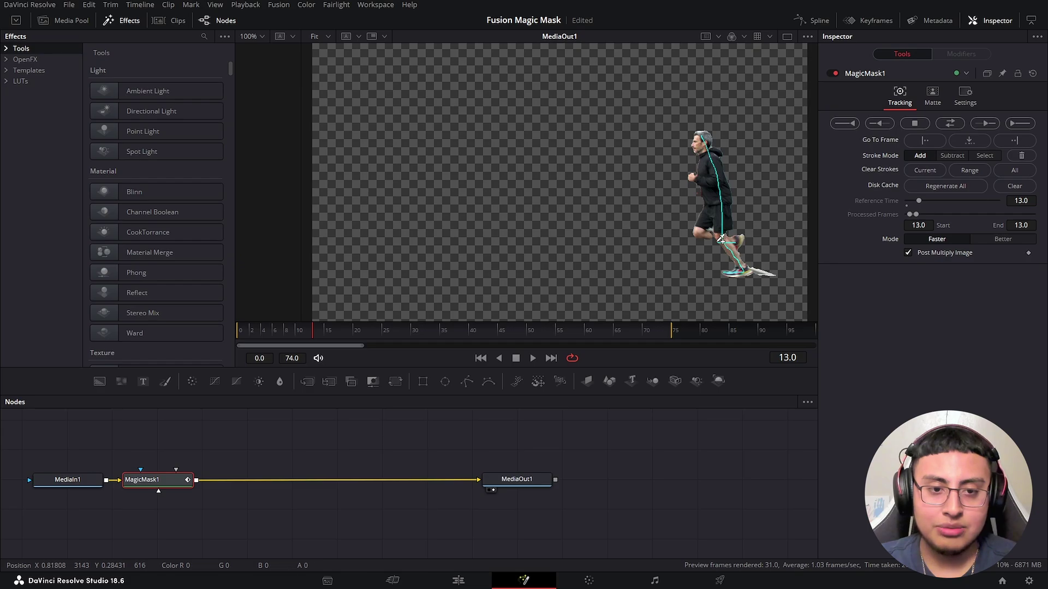
mouse_move(729, 236)
mouse_down()
mouse_move(708, 233)
mouse_move(706, 217)
mouse_up()
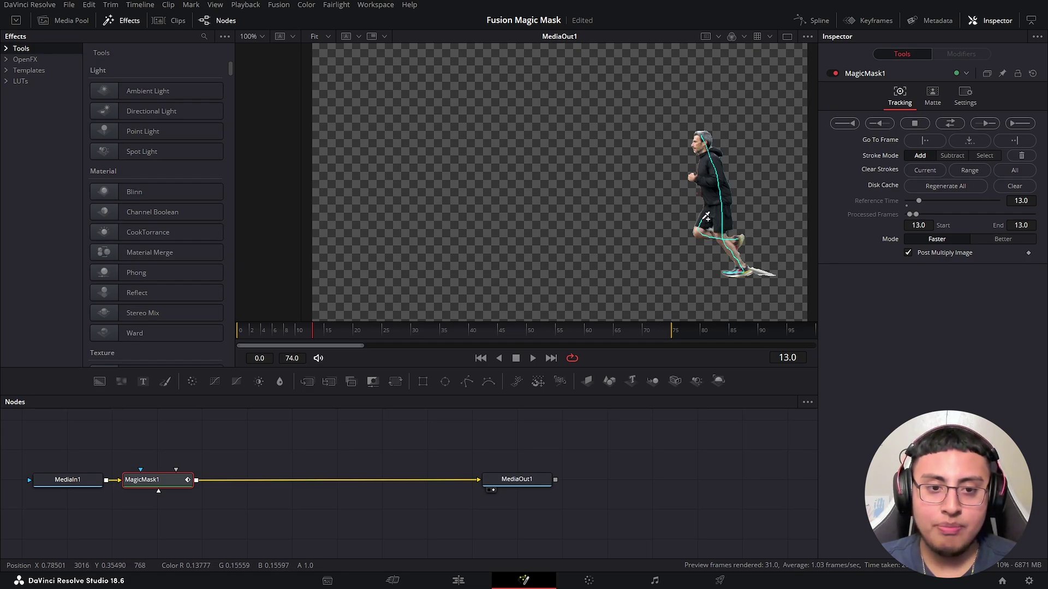
scroll(802, 191, up, 2)
click(952, 156)
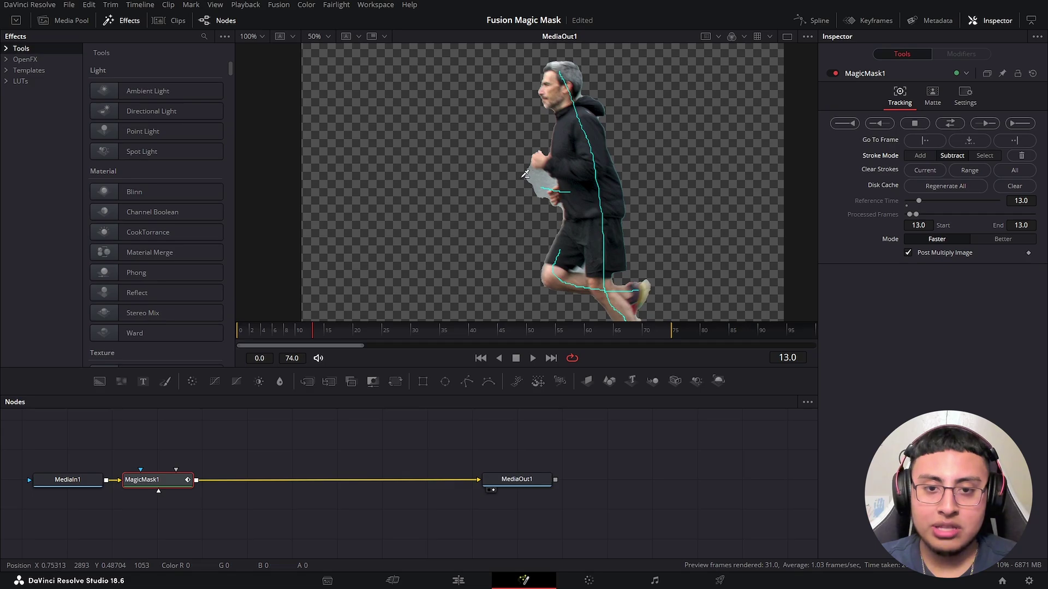
drag(518, 182, 555, 183)
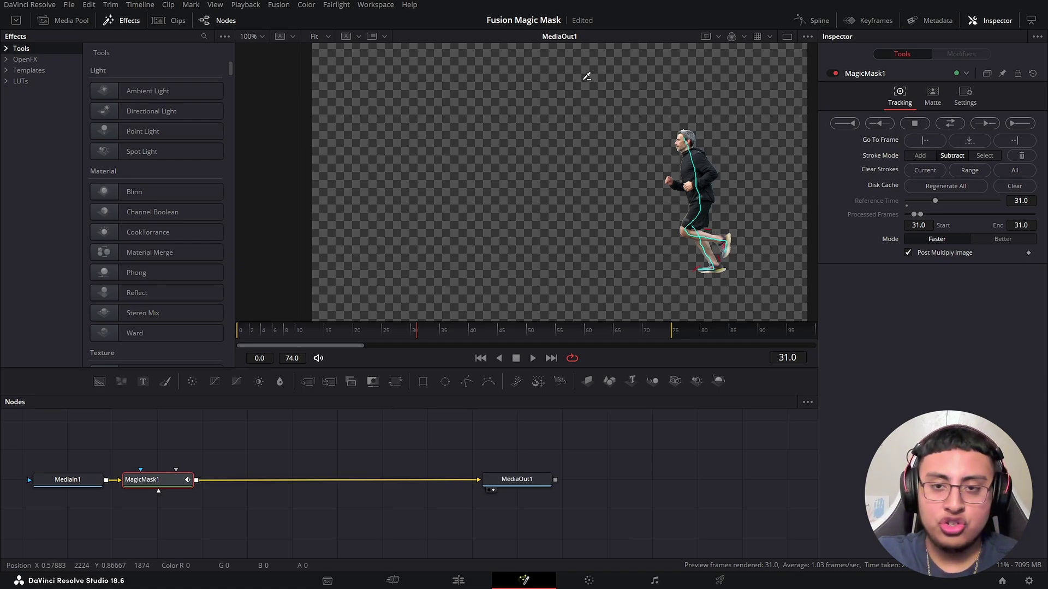
Run Track Forward Then Reverse so the runner's mask follows him through frames 0 to 74.
click(954, 122)
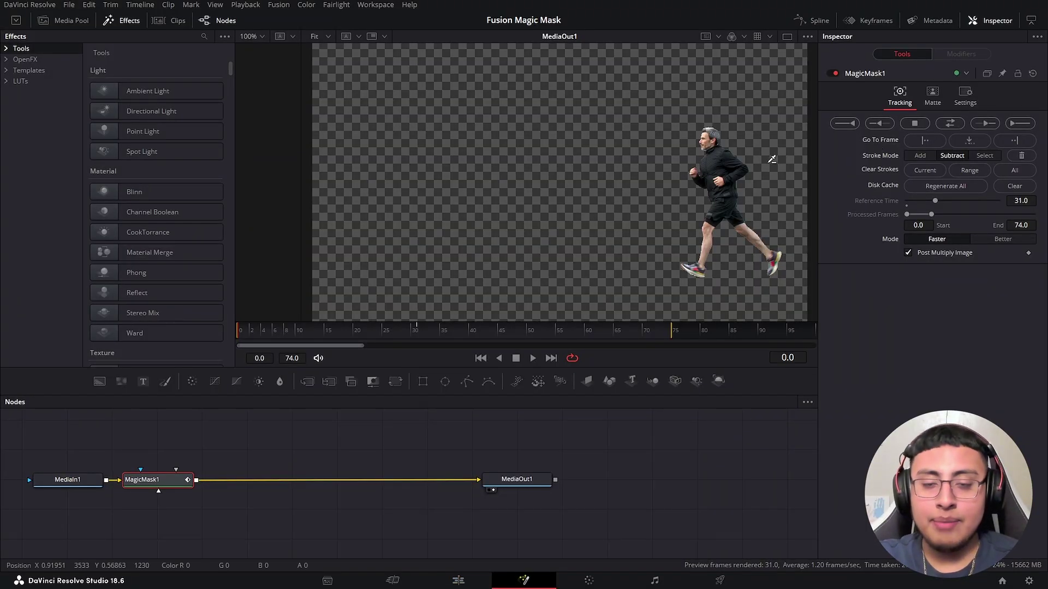
View at 50% and refine the matte with a slight blur and Restore Fringe 0.00299.
click(932, 104)
scroll(377, 57, down, 1)
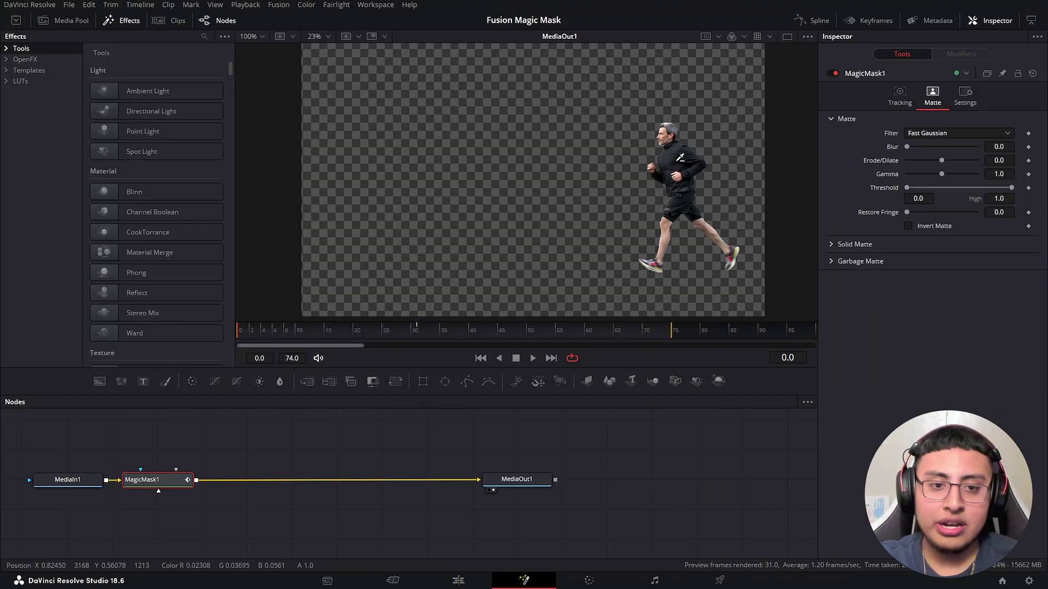
click(316, 36)
click(334, 91)
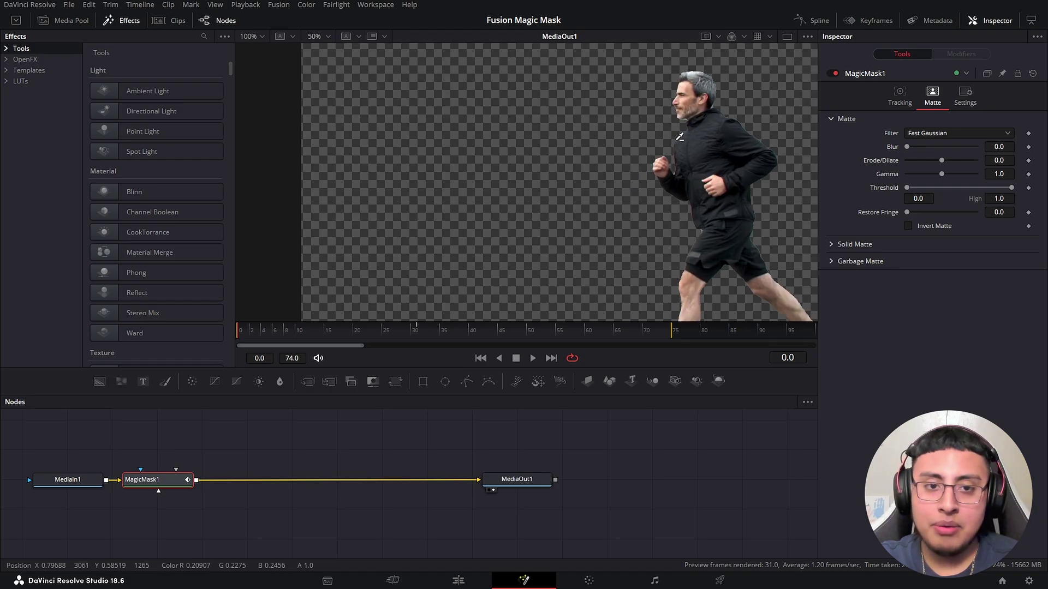
drag(907, 148, 917, 211)
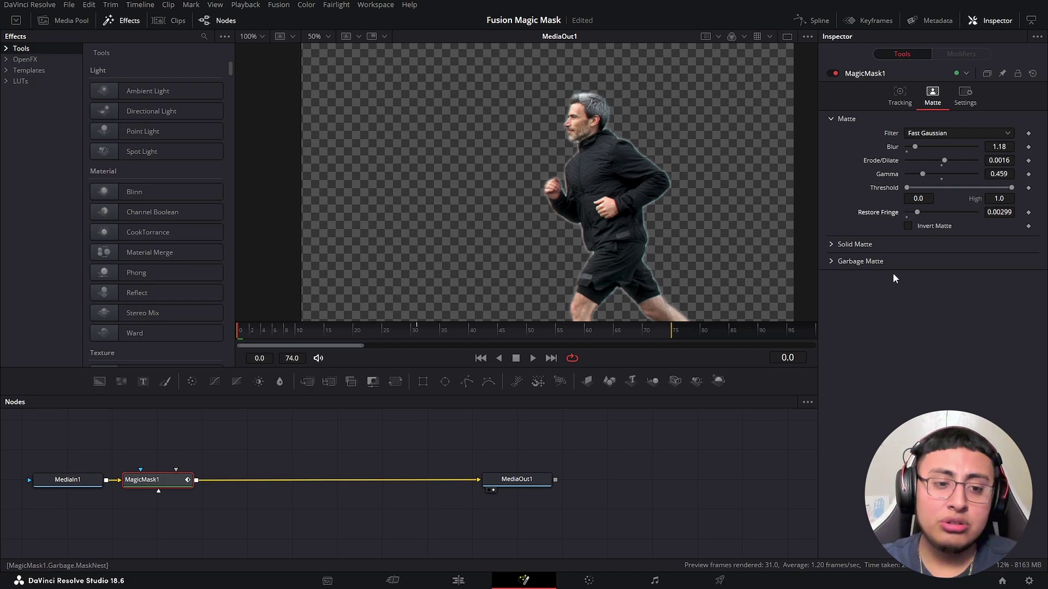
click(830, 245)
Review MagicMask1's Solid Matte, Garbage Matte, Settings and Tracking options.
click(829, 246)
click(833, 262)
click(832, 261)
click(976, 101)
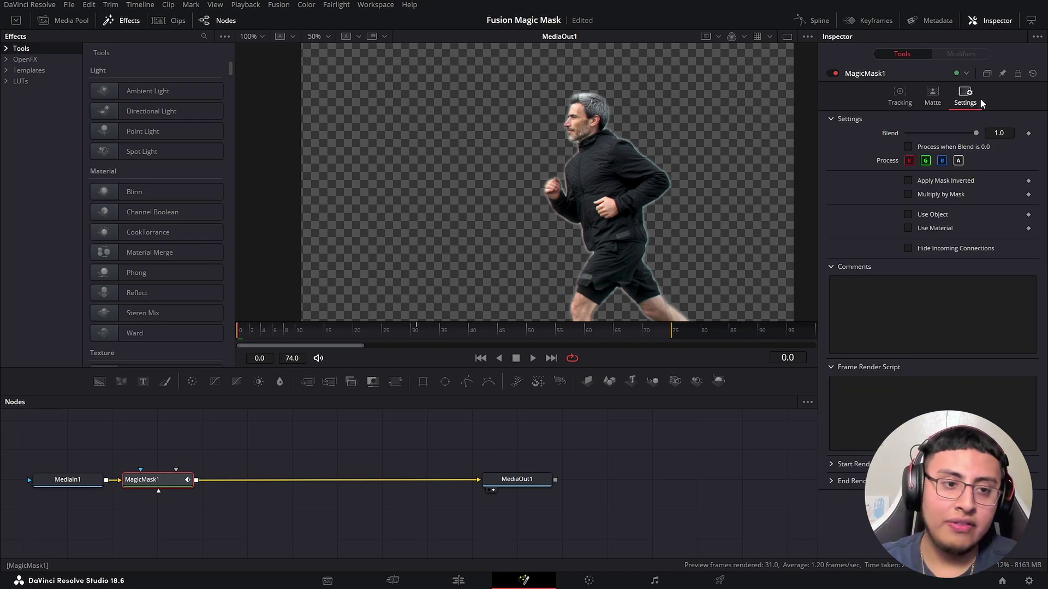
click(931, 96)
click(899, 96)
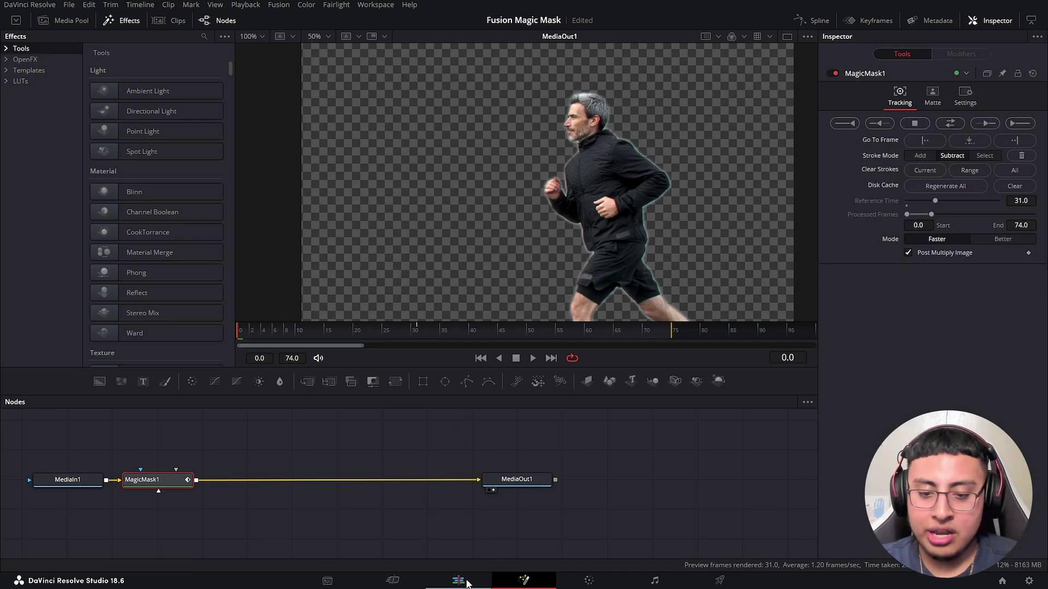
Return to the Edit page and play the masked runner over black, then stop.
click(458, 580)
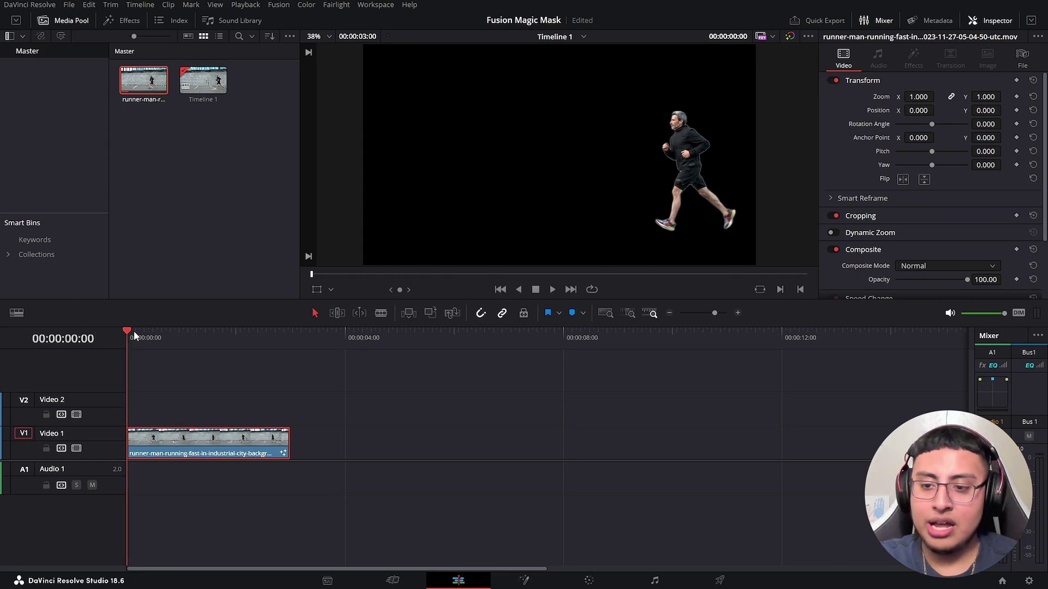
key(space)
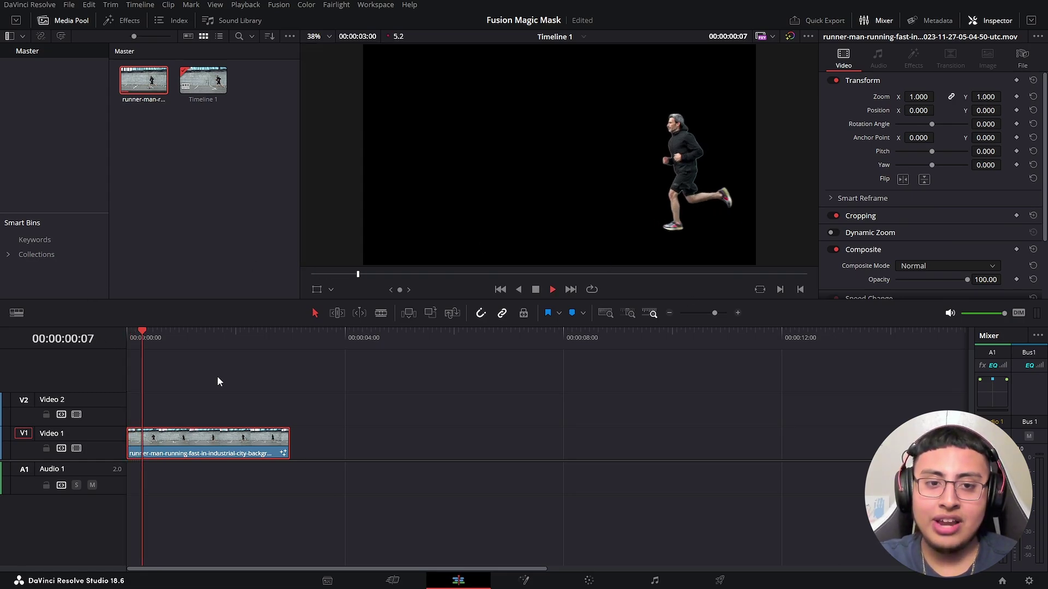
click(217, 375)
key(space)
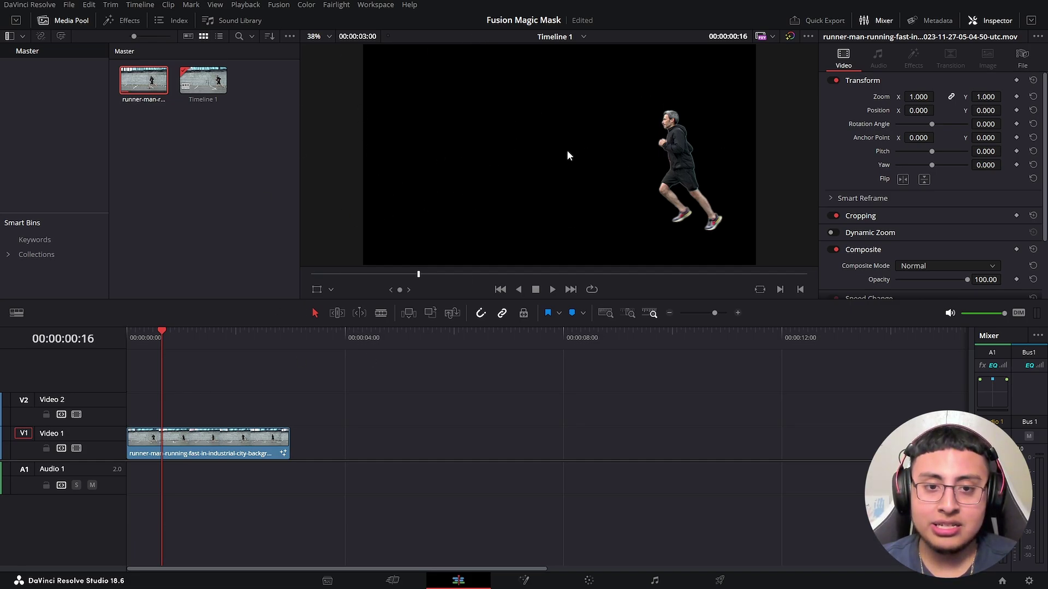
Render the V1 runner clip in place as QuickTime GoPro CineForm into the Downloads folder.
right_click(210, 452)
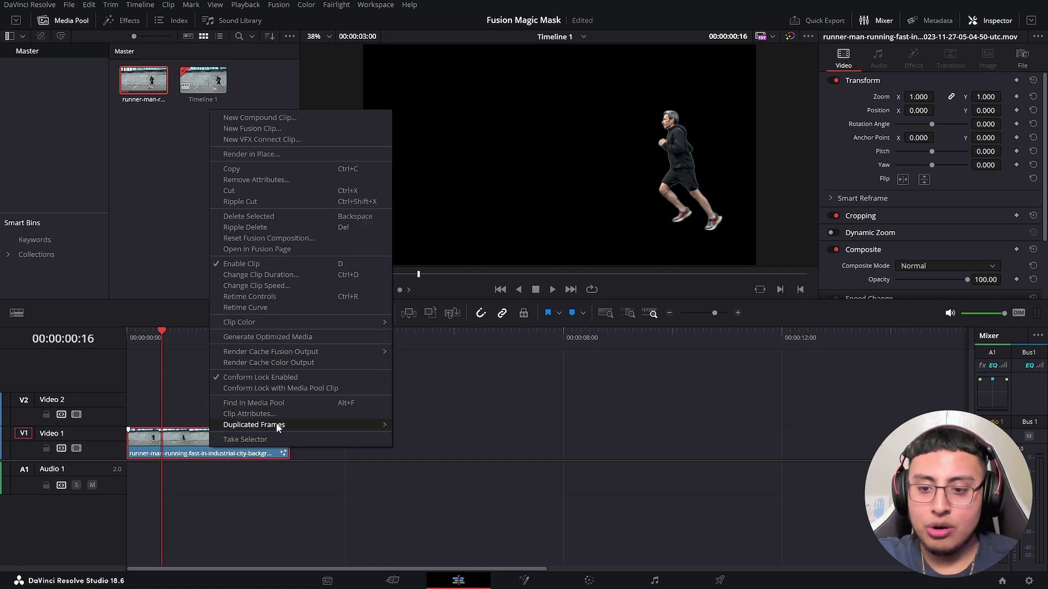
click(289, 154)
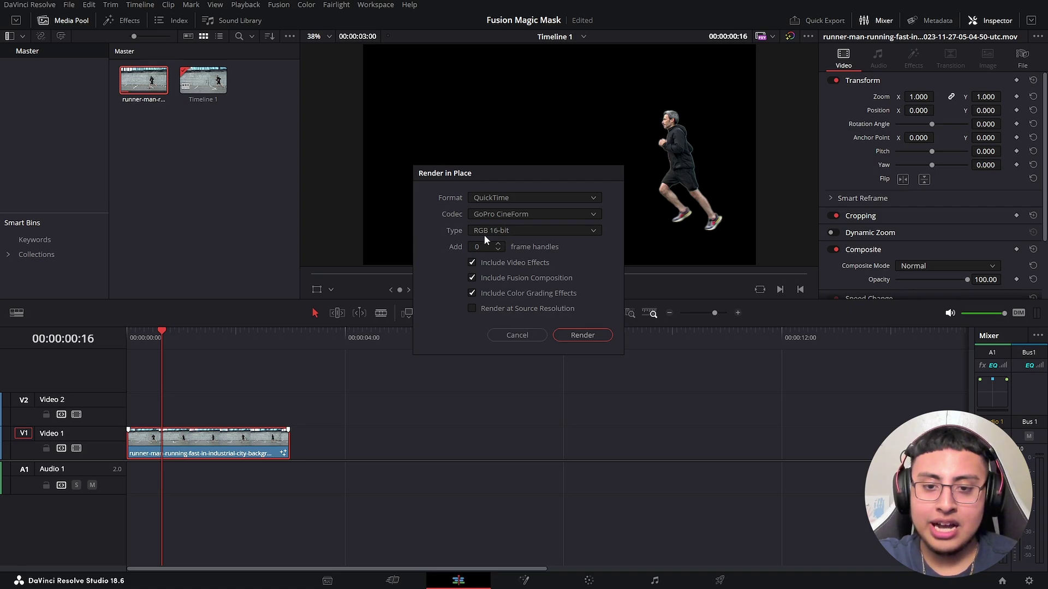
click(581, 335)
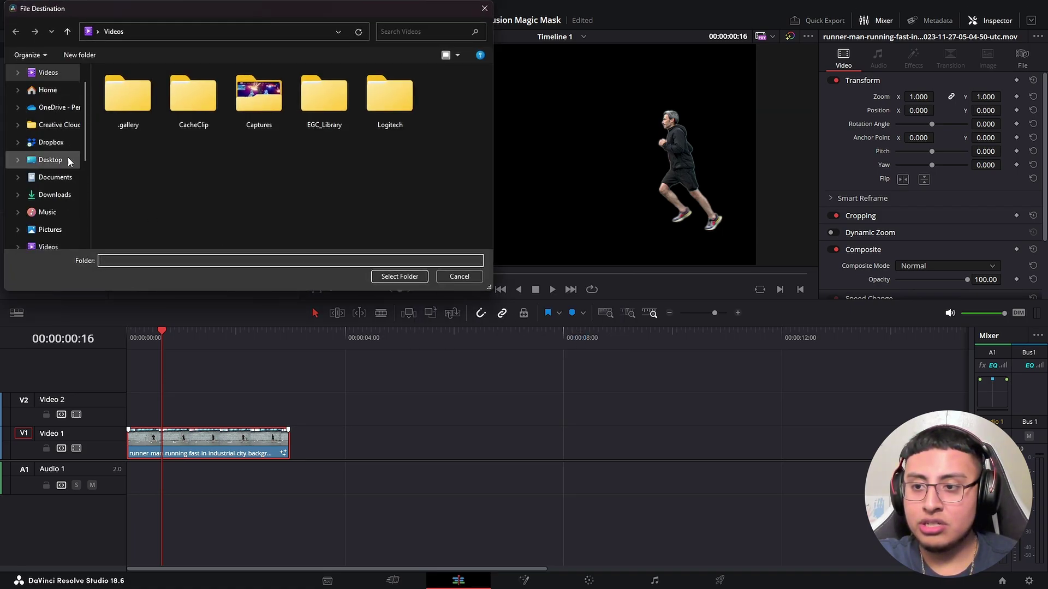
click(54, 195)
click(401, 276)
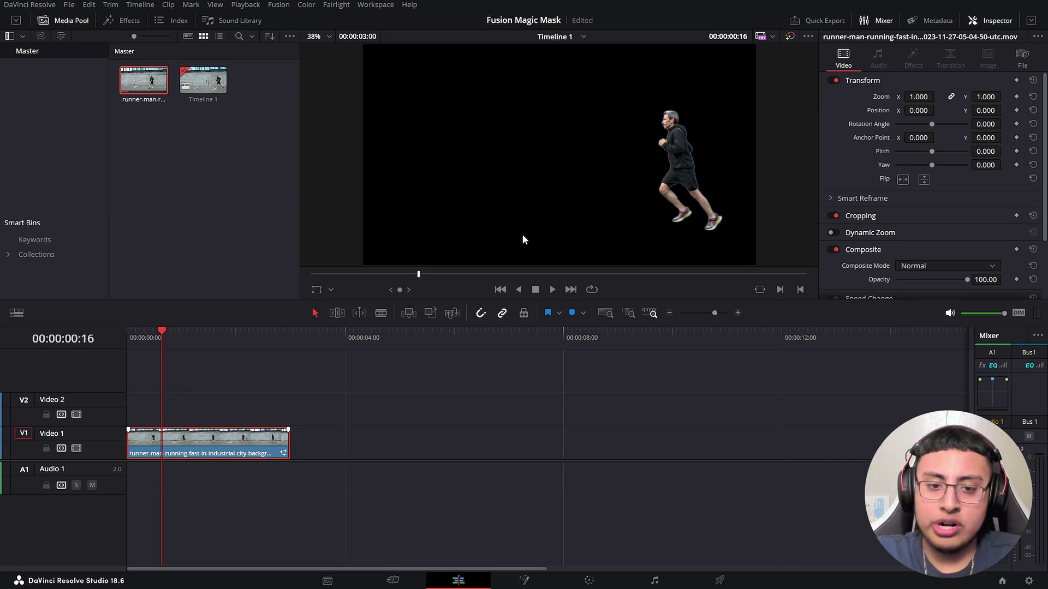
Move the rendered runner to Video 2 and place the original footage on Video 1 beneath.
right_click(180, 448)
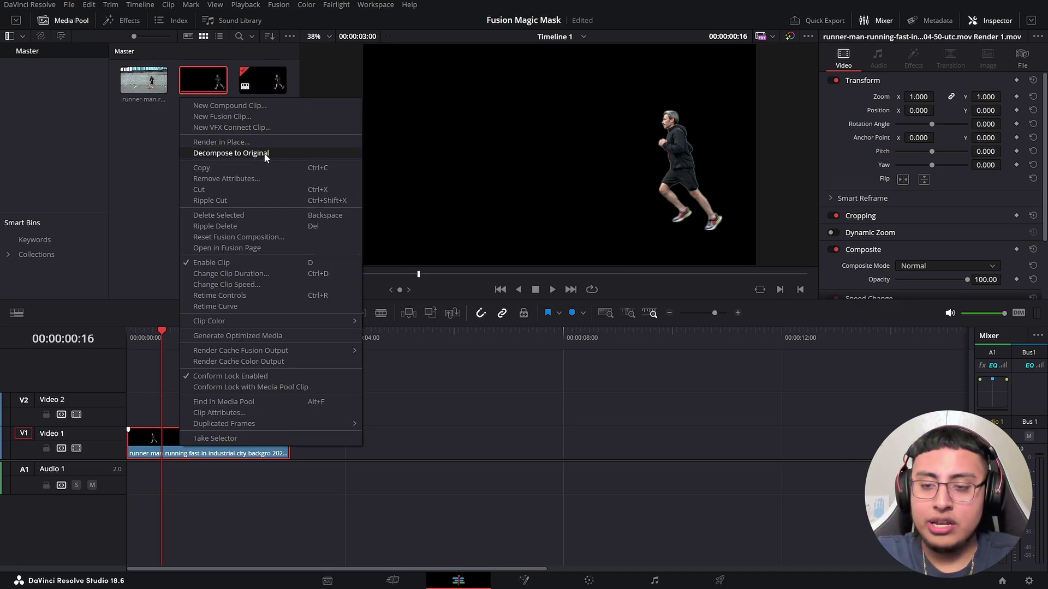
click(140, 178)
drag(184, 453, 207, 412)
drag(143, 81, 130, 444)
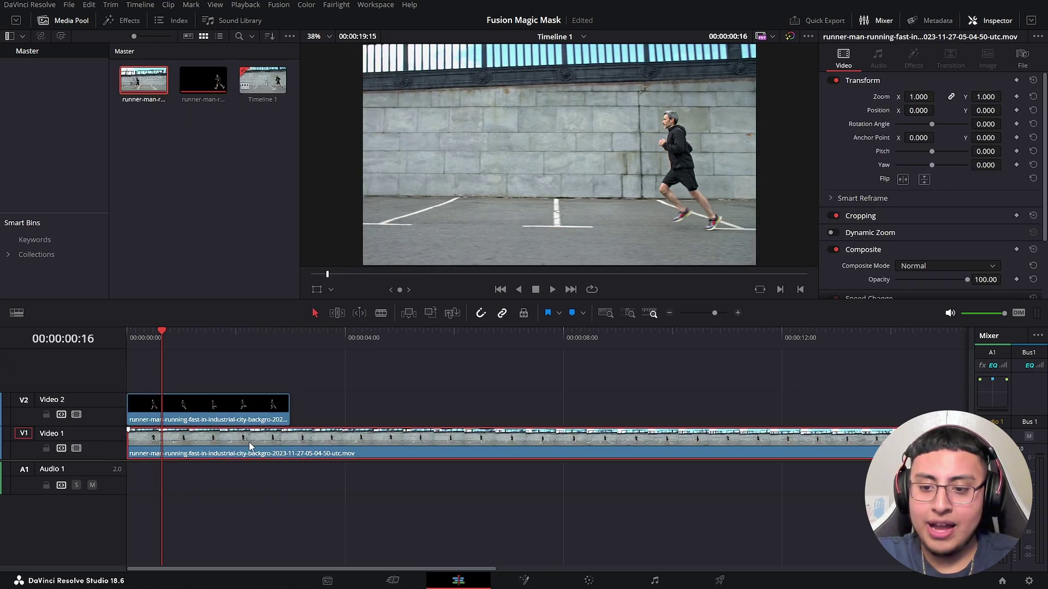
Toggle Video 1 to check the mask, then apply Gaussian Blur to the background clip.
click(228, 416)
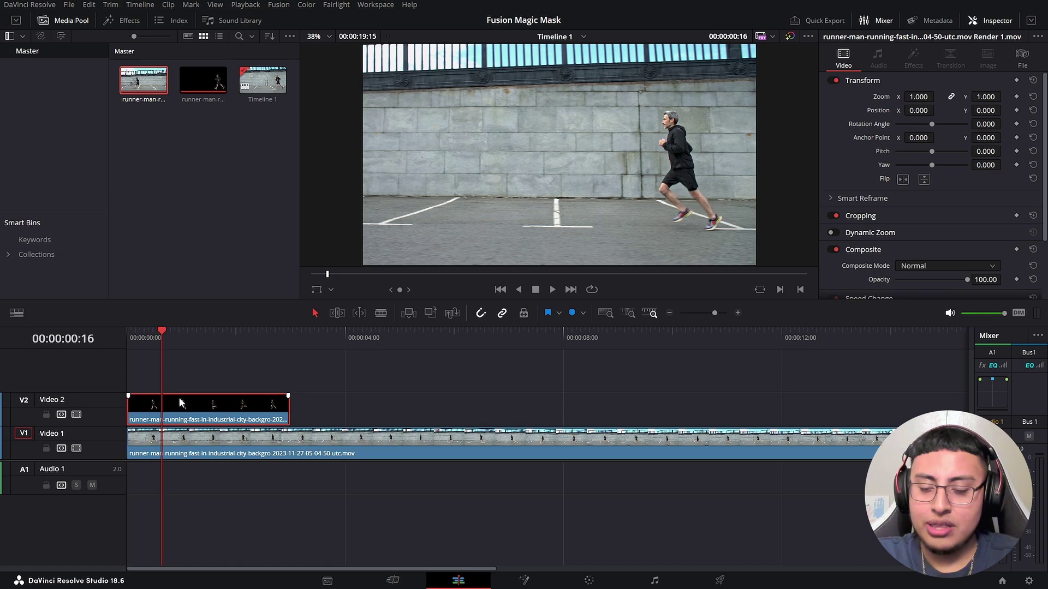
click(76, 448)
click(77, 448)
click(260, 441)
click(122, 20)
drag(198, 138, 216, 440)
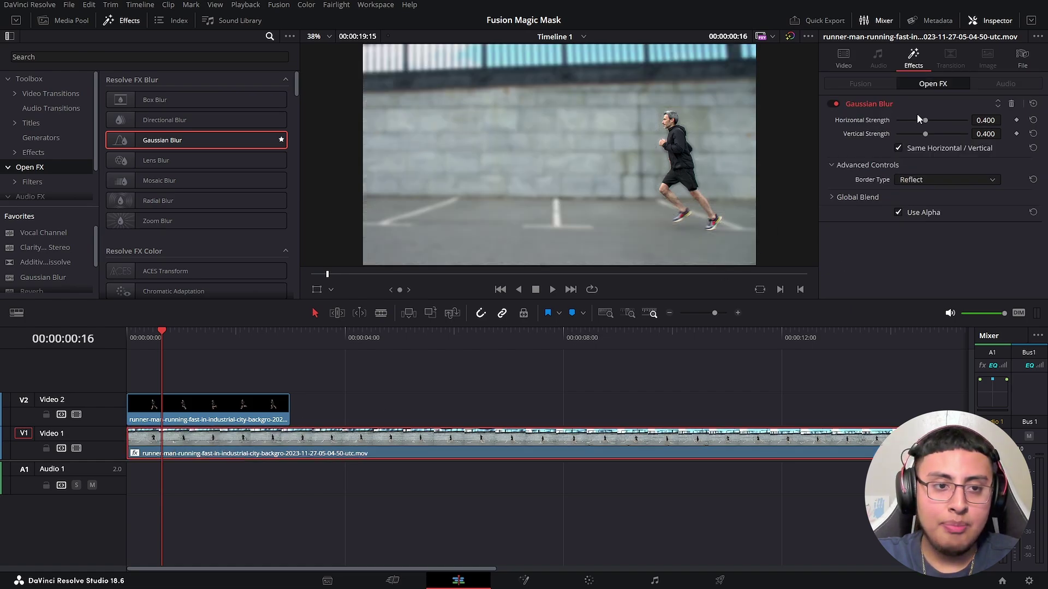
Lower the Gaussian Blur strength to 0.271 and lift the runner clip onto a new Video 3.
drag(924, 120, 916, 124)
click(130, 338)
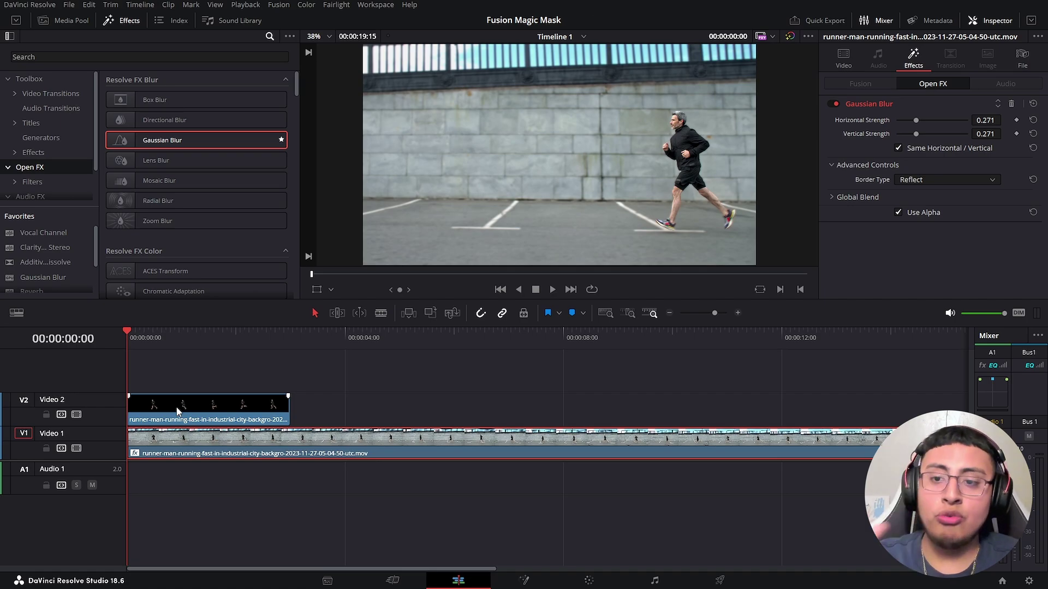
drag(193, 394, 193, 360)
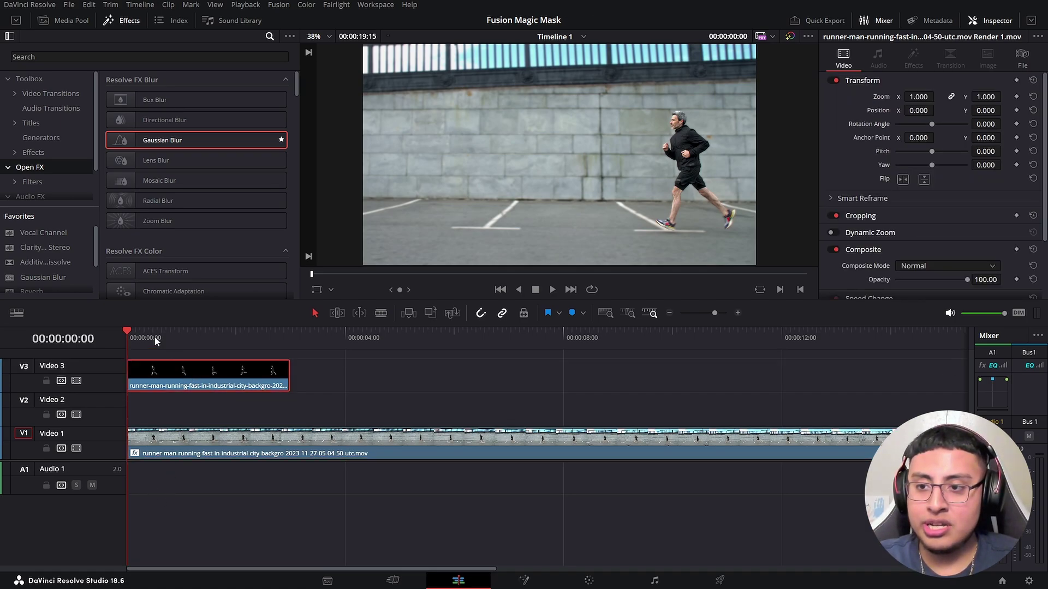
Place the Toko - Typography 02 title from Toko Graphics 4.0 on Video 2 at the start and play the composite.
click(46, 154)
click(51, 94)
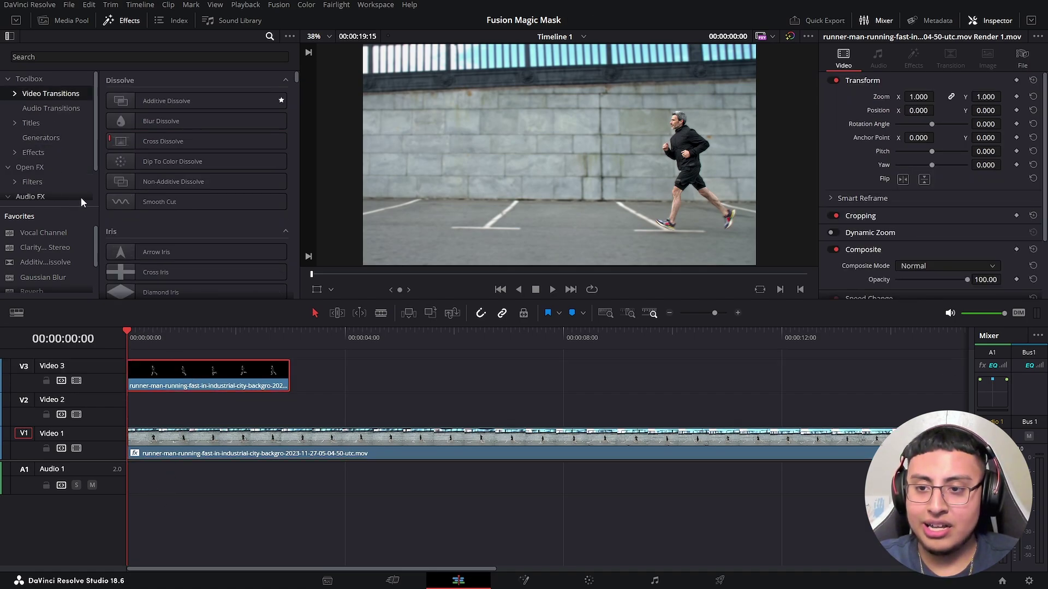
scroll(55, 163, down, 1)
click(27, 104)
click(13, 103)
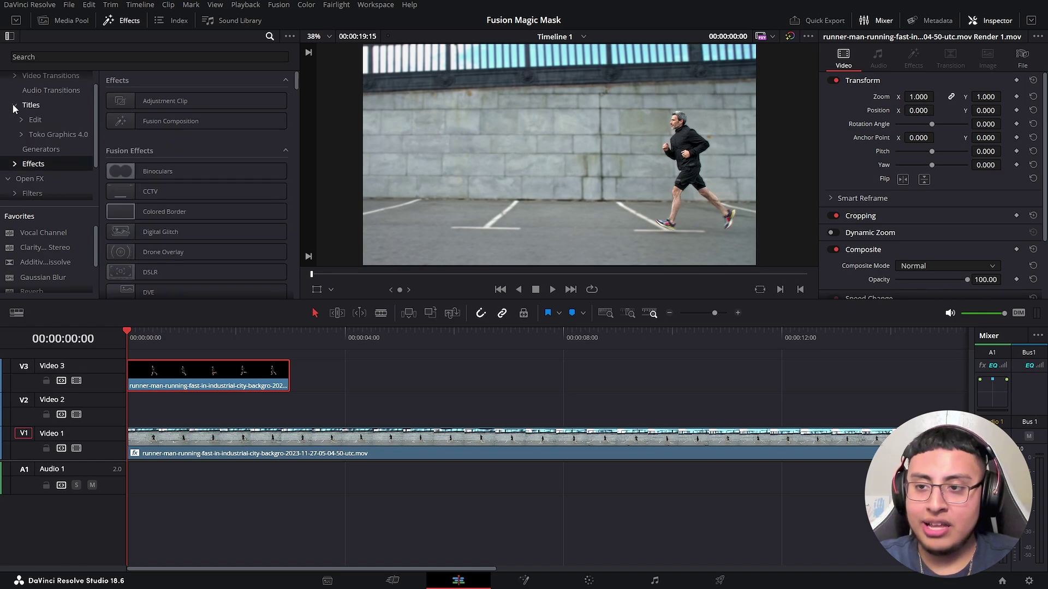
click(36, 120)
click(51, 135)
drag(161, 141, 131, 418)
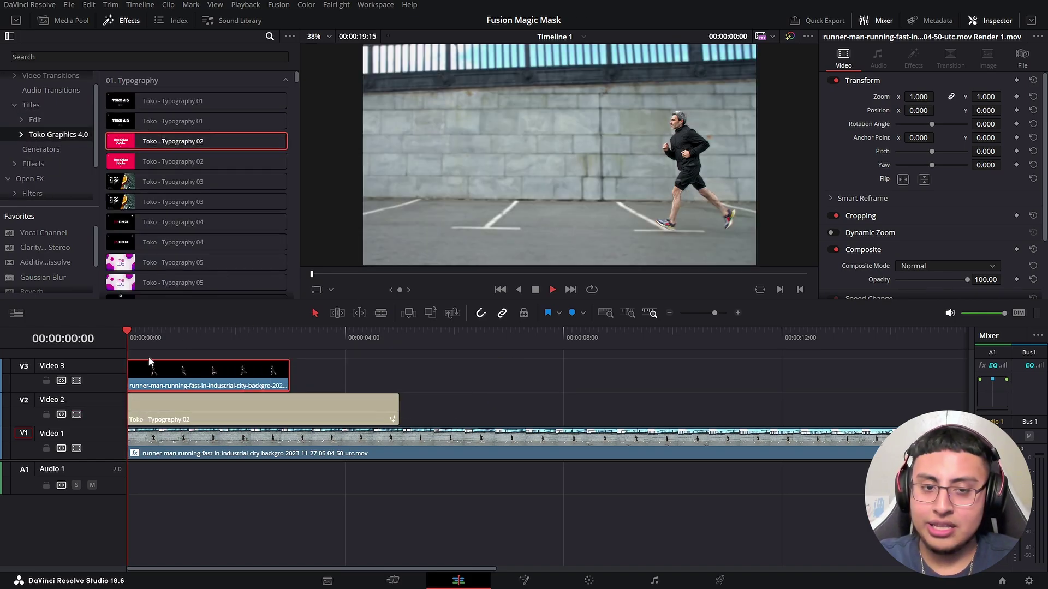
key(space)
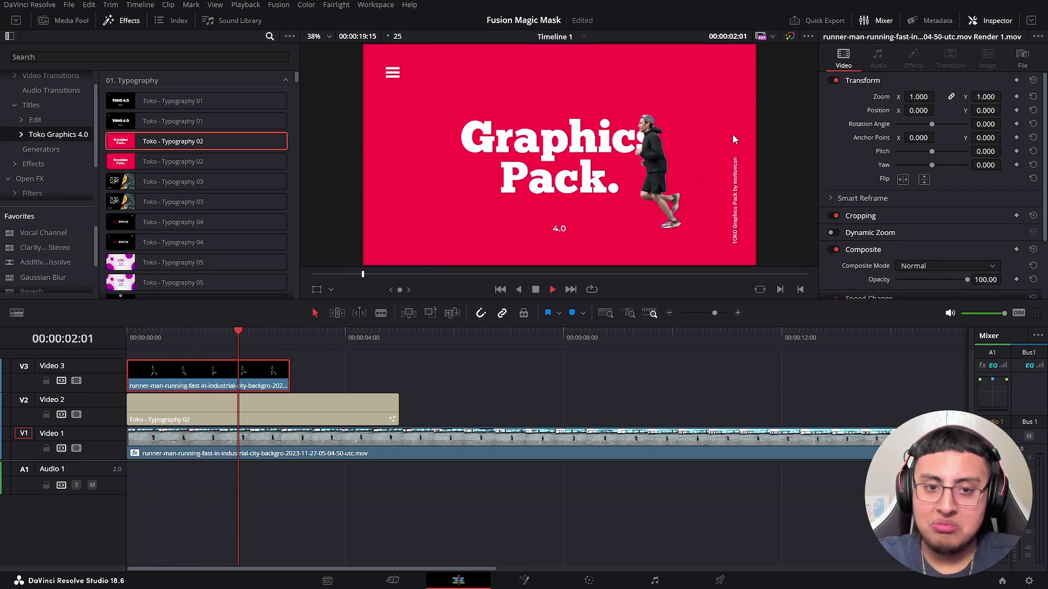